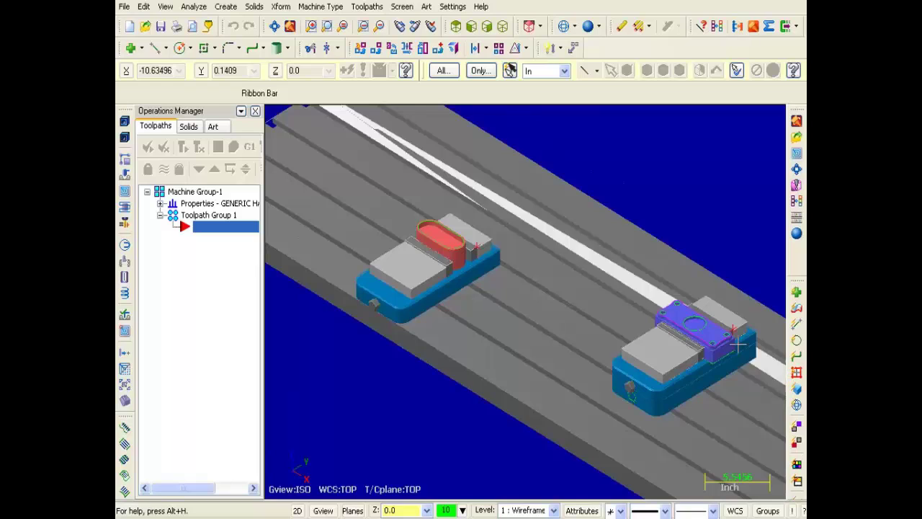
- Create a copy of the TOP view in the View Manager and name it G57-LEFT-VIEW
scroll(735, 344, "up", 5)
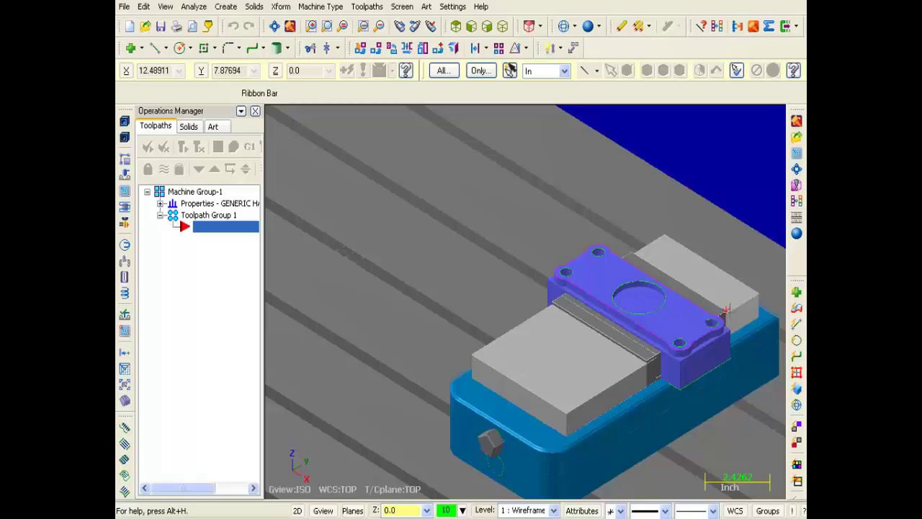
left_click(276, 32)
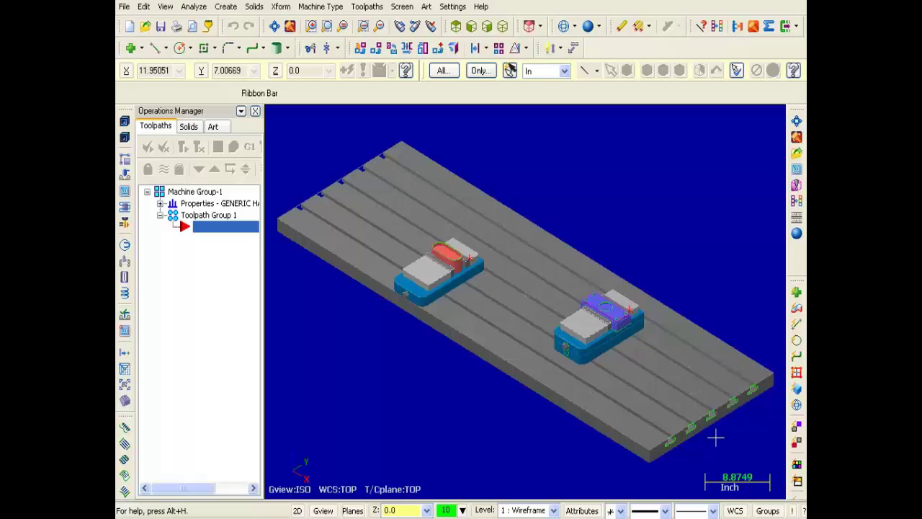
left_click(736, 510)
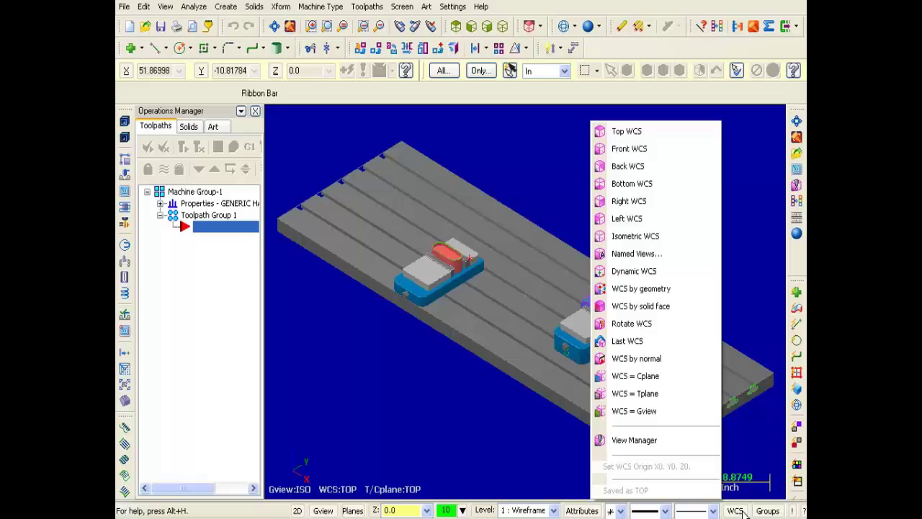
left_click(673, 439)
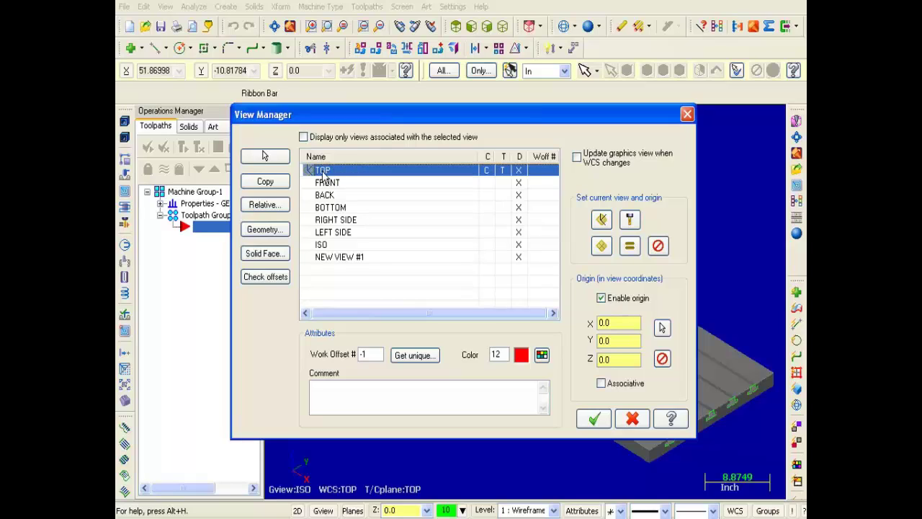
left_click(281, 185)
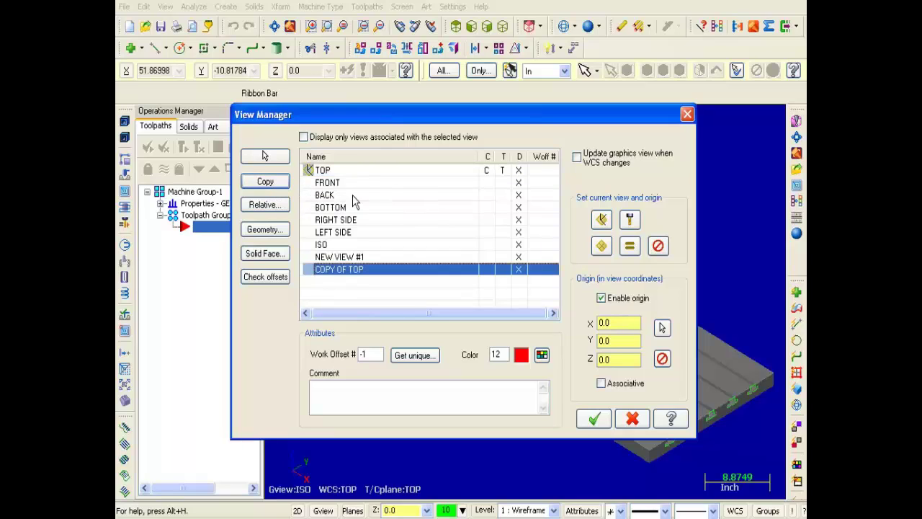
left_click(328, 279)
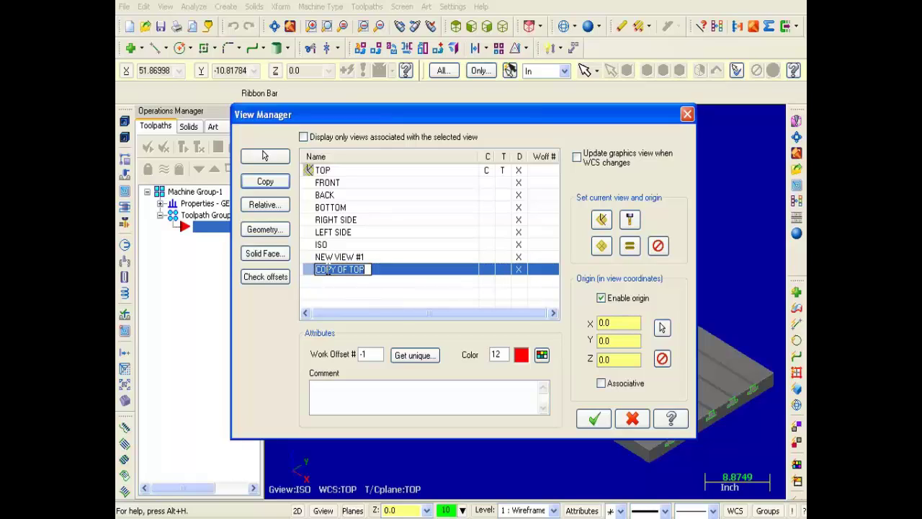
type("g57")
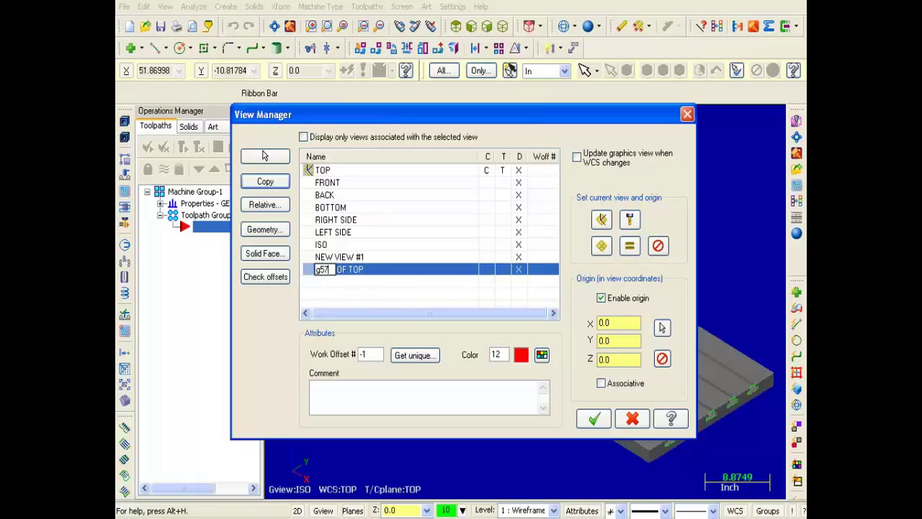
type("-left-view")
key("Return")
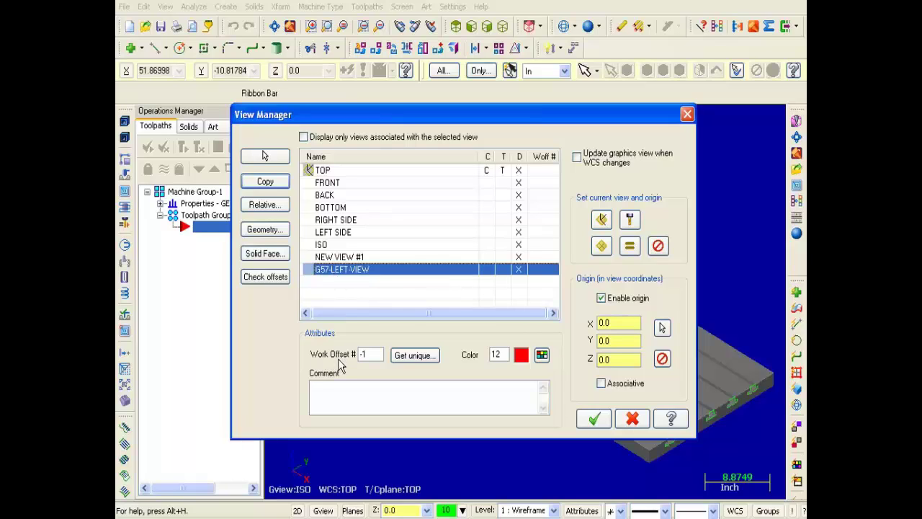
- Assign work offset 3 to G57-LEFT-VIEW and add the comment "Offset for Left Fixture"
left_click_drag(380, 353, 352, 354)
type("3")
key("Tab")
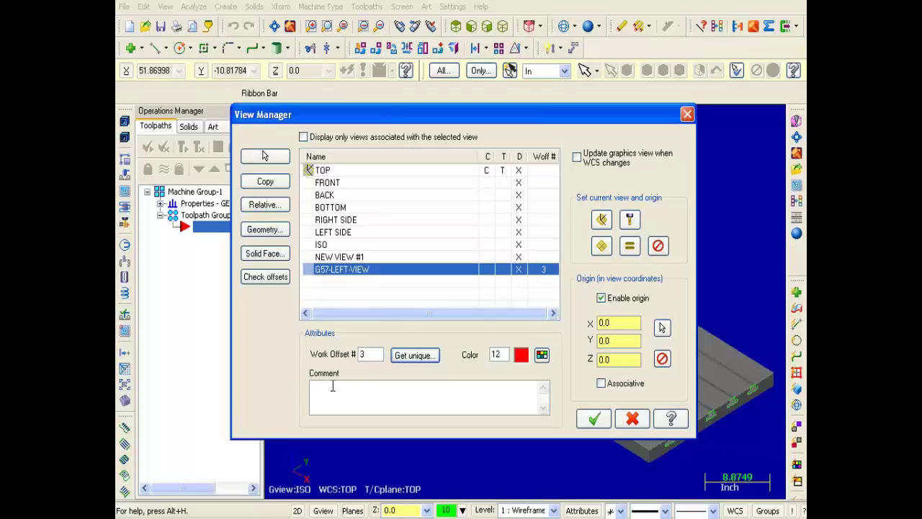
type("0ffset for Left Fixture")
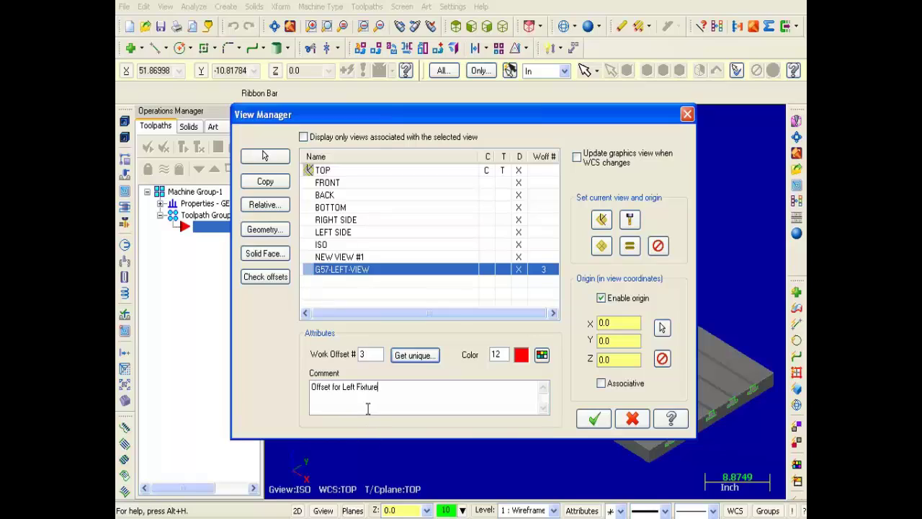
- Set the G57-LEFT-VIEW origin to the red point at the jaw corner of the vise holding the red part
left_click(662, 328)
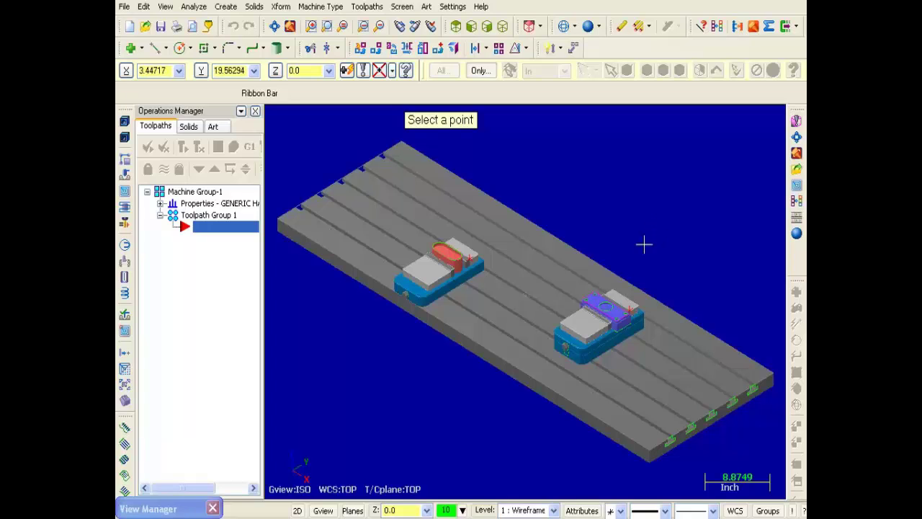
scroll(465, 266, "up", 1)
scroll(465, 266, "up", 5)
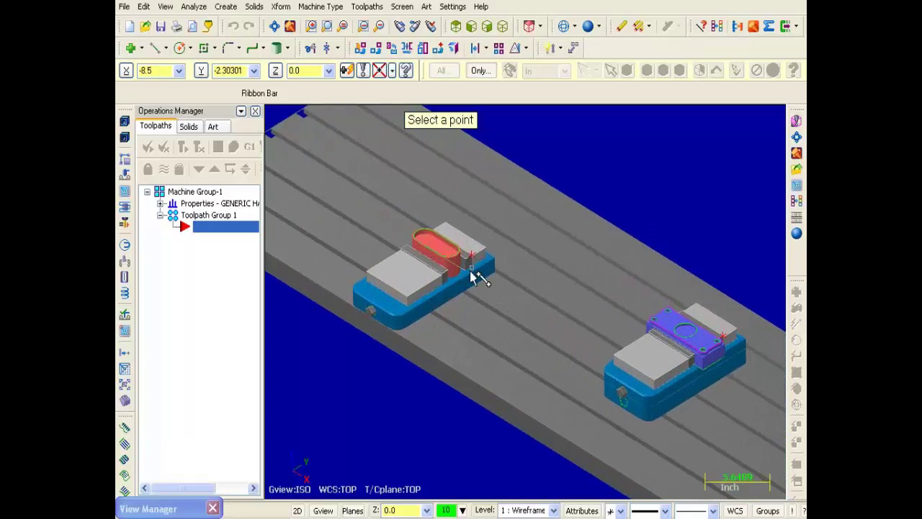
scroll(477, 283, "up", 2)
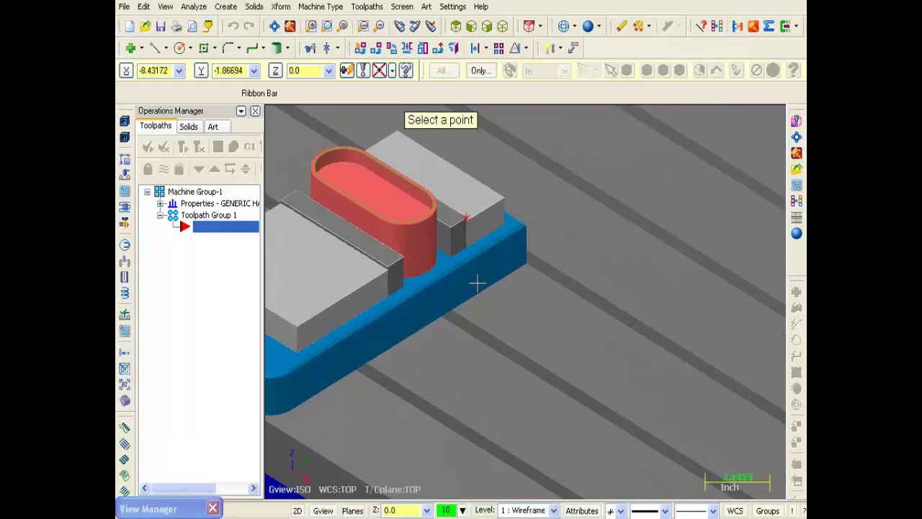
left_click(469, 220)
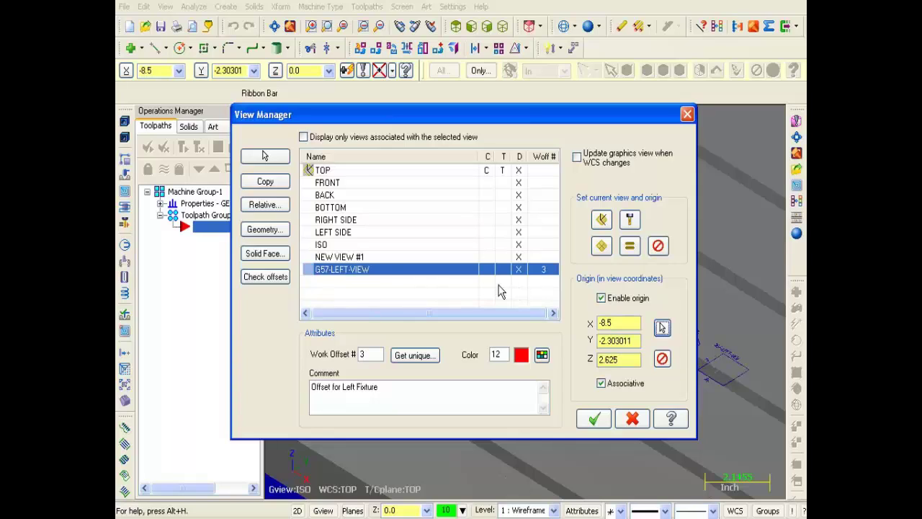
- Create another copy of the TOP view and name it G58-RIGHT-VIEW
left_click(323, 171)
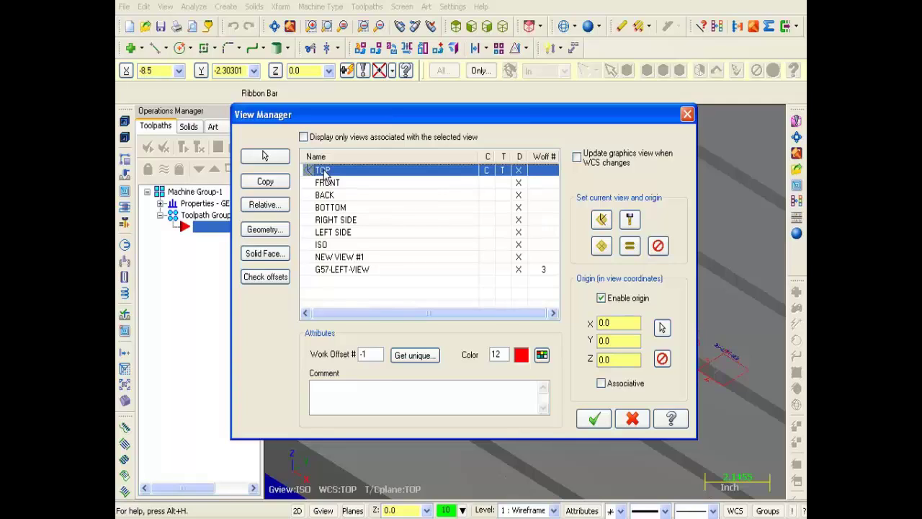
left_click(266, 181)
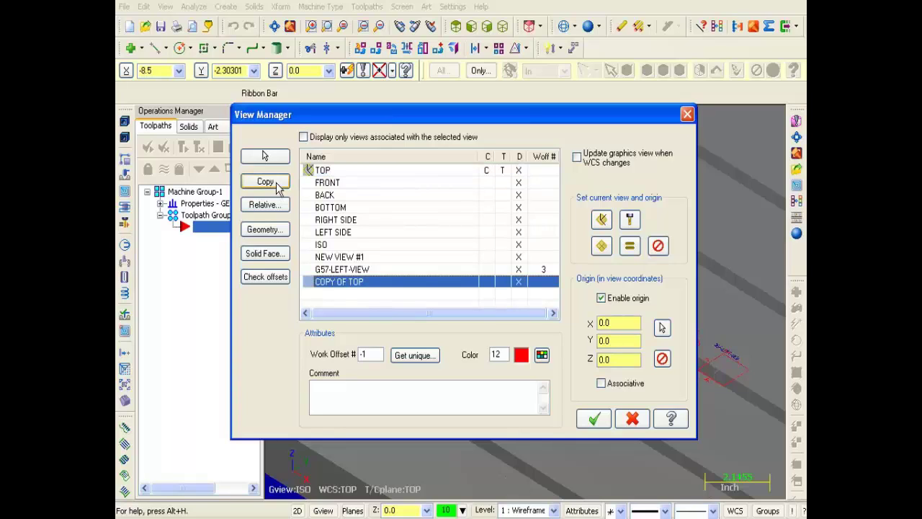
left_click(350, 284)
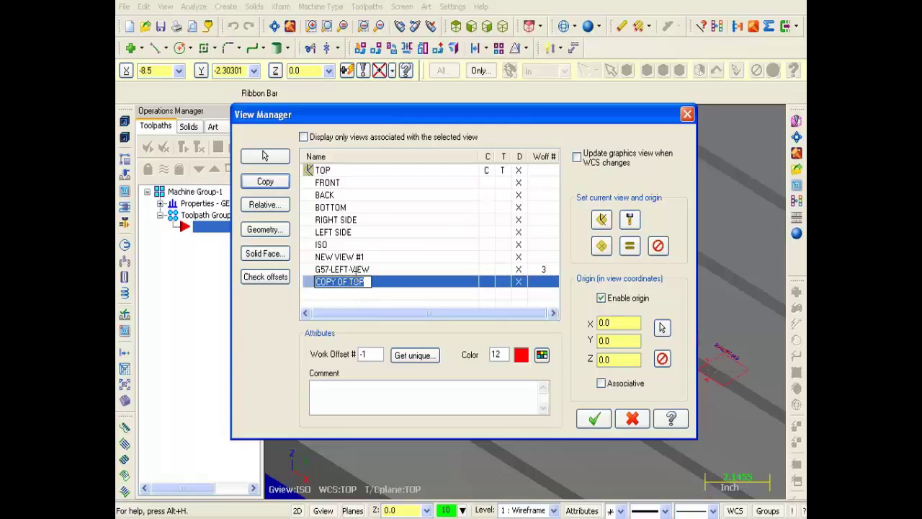
type("g")
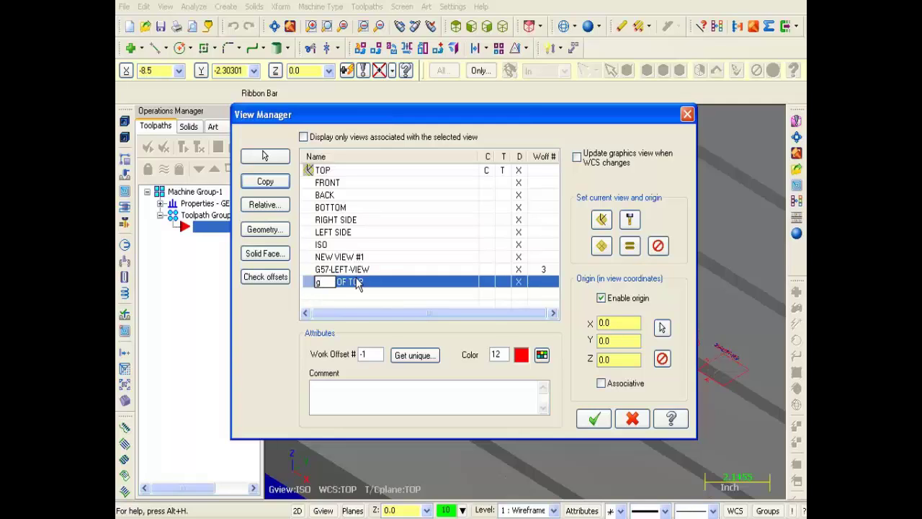
type("58-right-view")
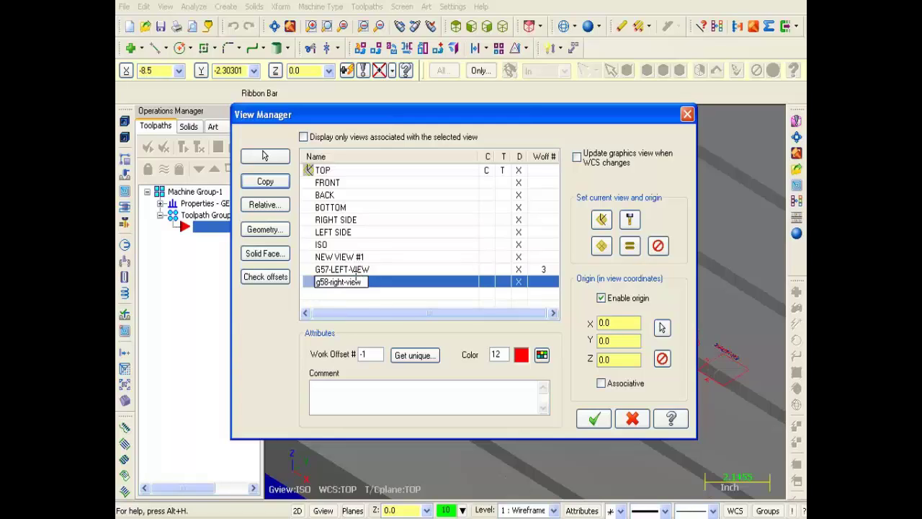
key("Return")
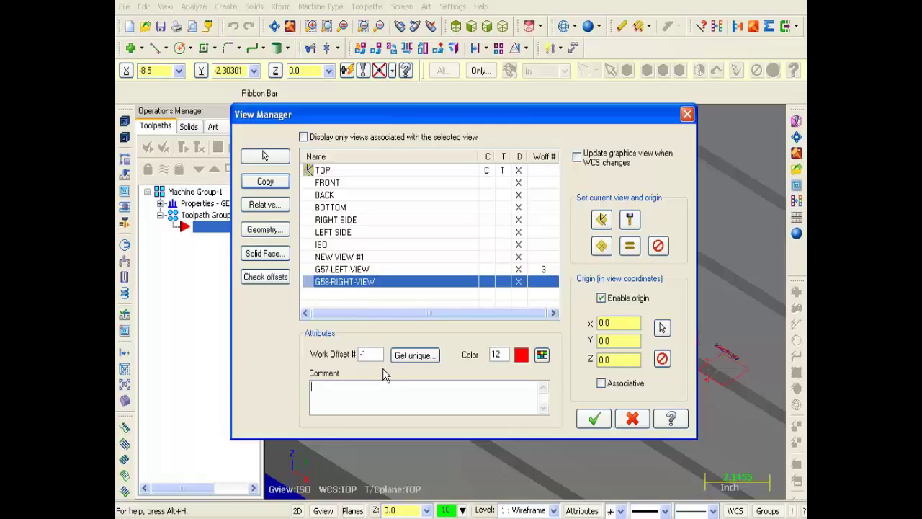
- Add the comment "Offset for right fixture" to G58-RIGHT-VIEW and assign it work offset 4
type("Offset for right fixture")
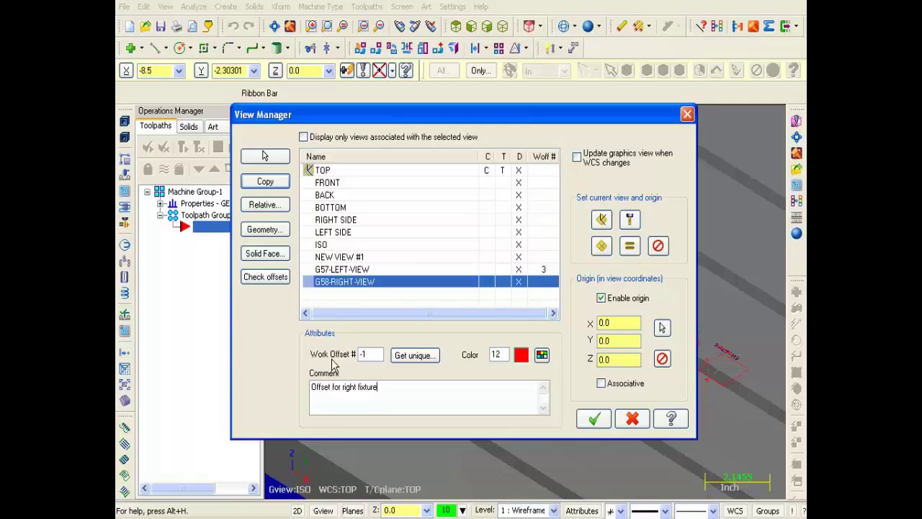
double_click(365, 354)
type("4")
key("Tab")
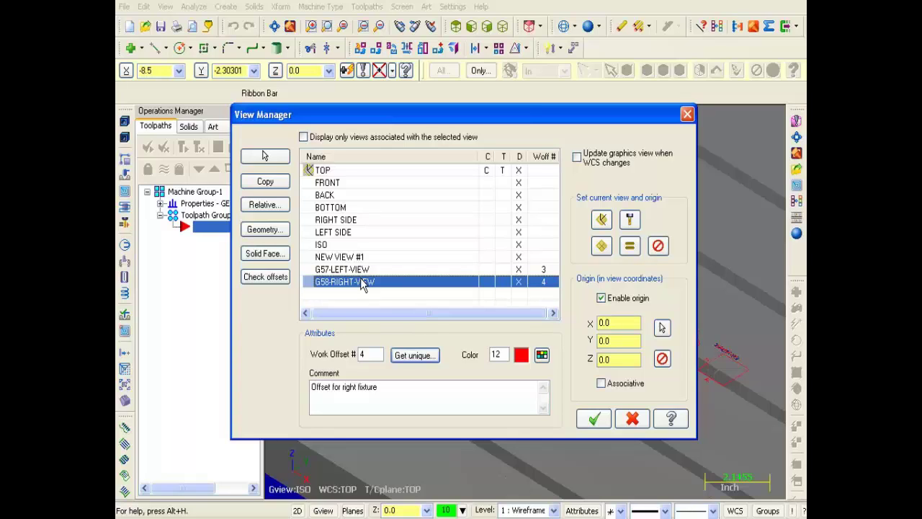
- Set the G58-RIGHT-VIEW origin to the red point at the jaw corner of the vise holding the purple part
left_click(662, 329)
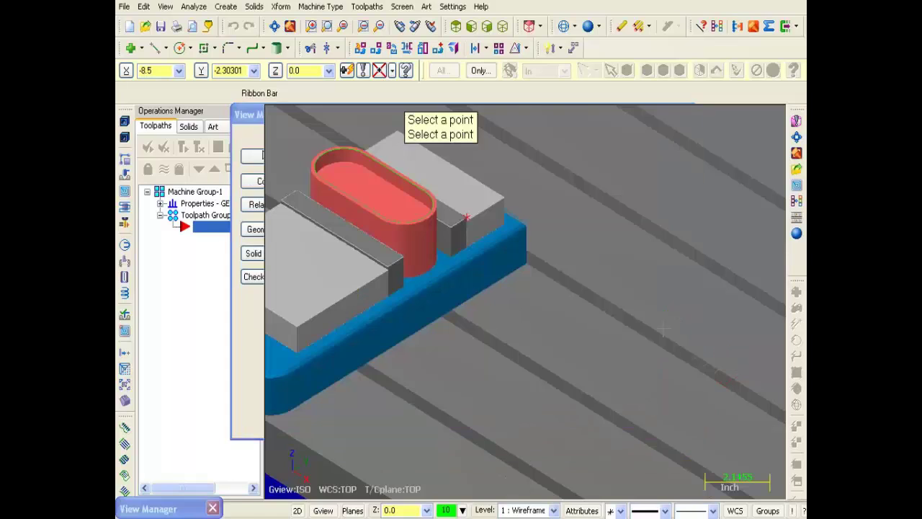
left_click(275, 27)
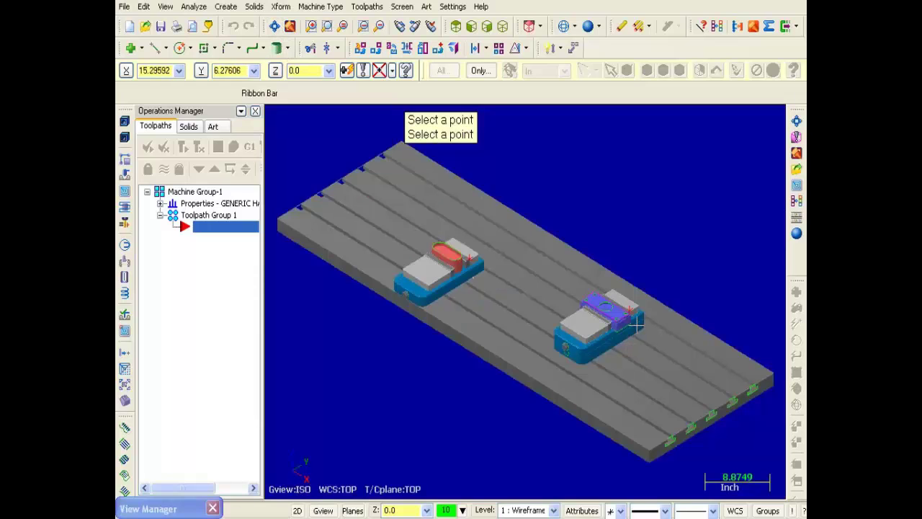
scroll(637, 325, "up", 4)
scroll(636, 326, "up", 8)
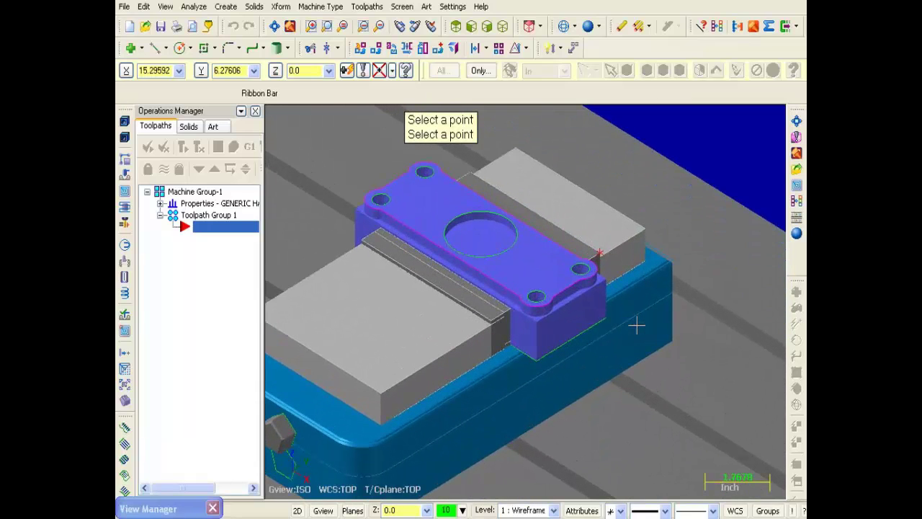
left_click(601, 263)
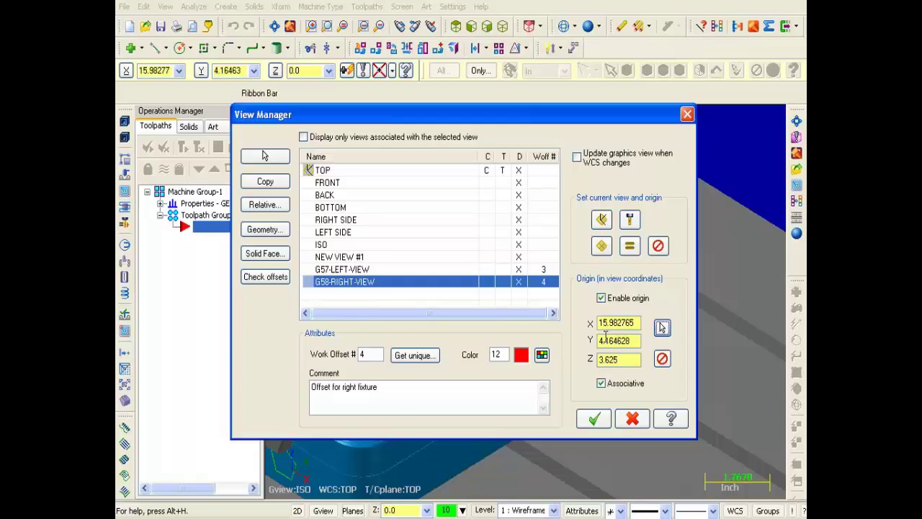
- Make G57-LEFT-VIEW the current tool plane, keeping TOP as WCS and construction plane, and accept the view settings
left_click(352, 270)
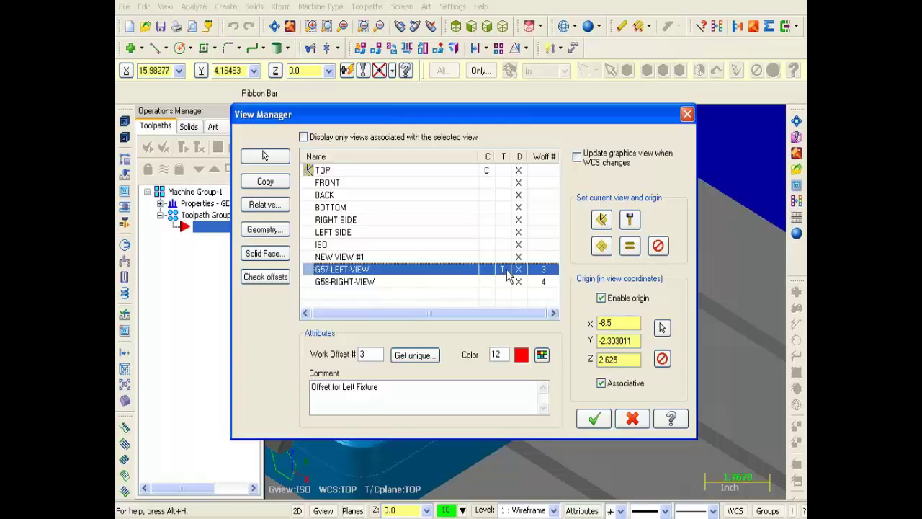
left_click(594, 421)
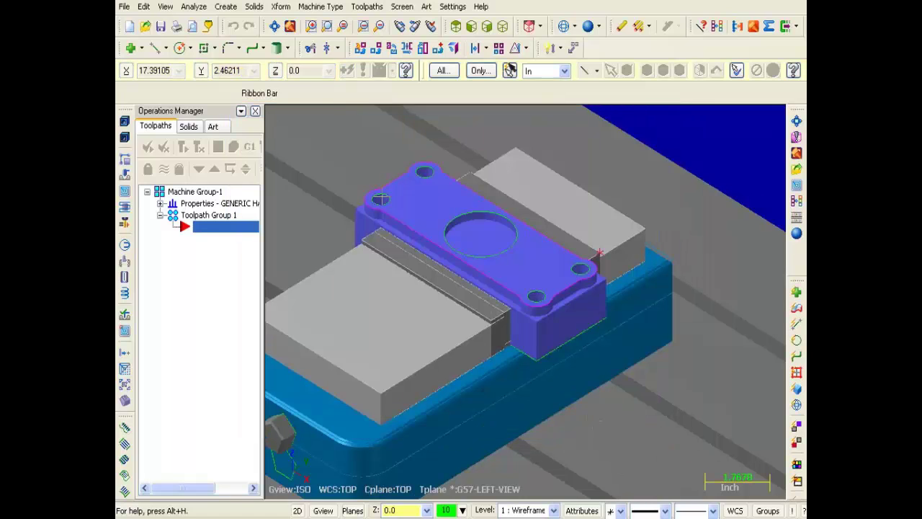
- Start a pocket toolpath with NC name WCS-PART-4 and chain the inner oval edge at the top of the red part
left_click(275, 27)
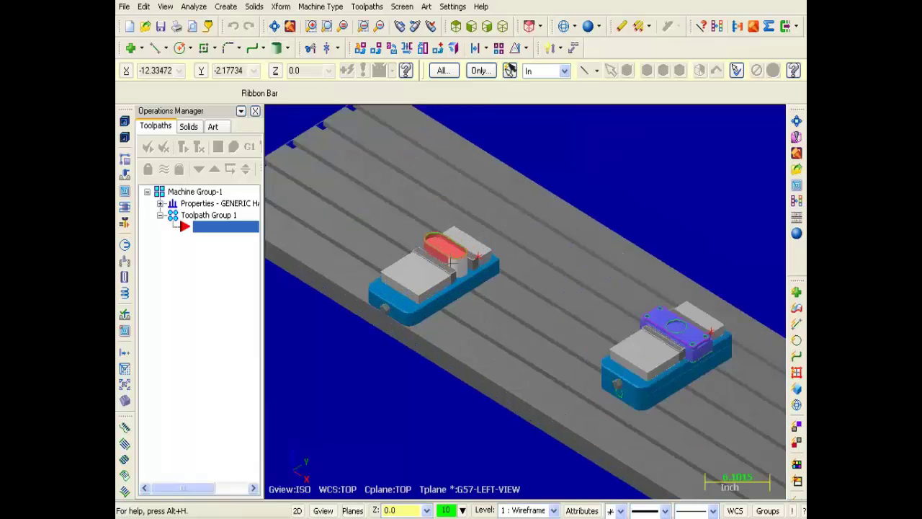
scroll(452, 262, "up", 8)
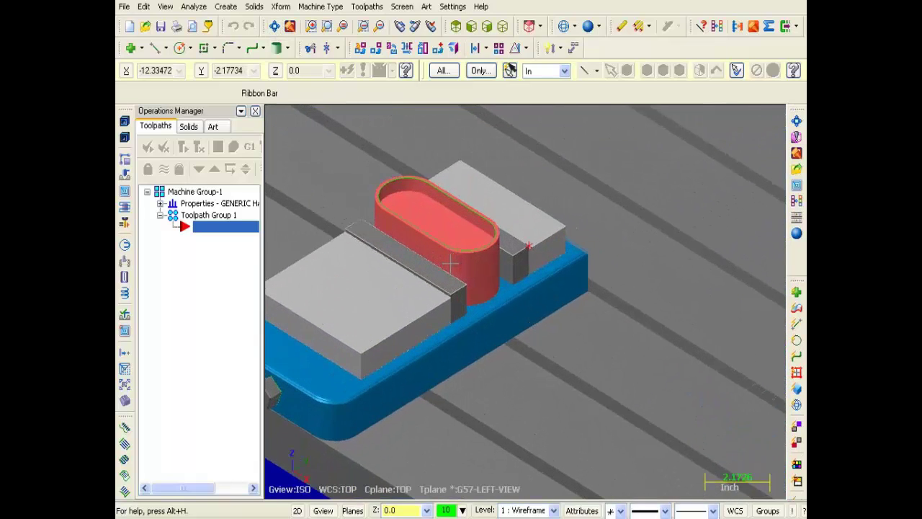
scroll(452, 263, "up", 4)
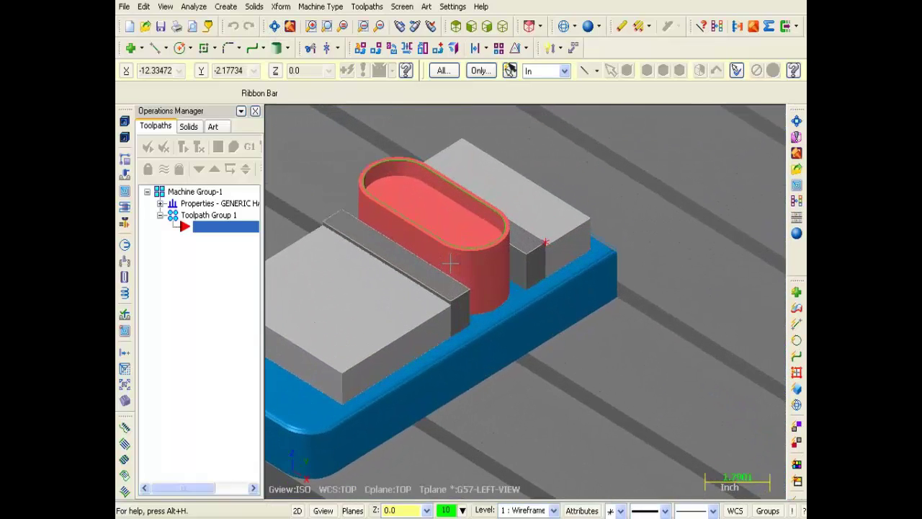
left_click(367, 6)
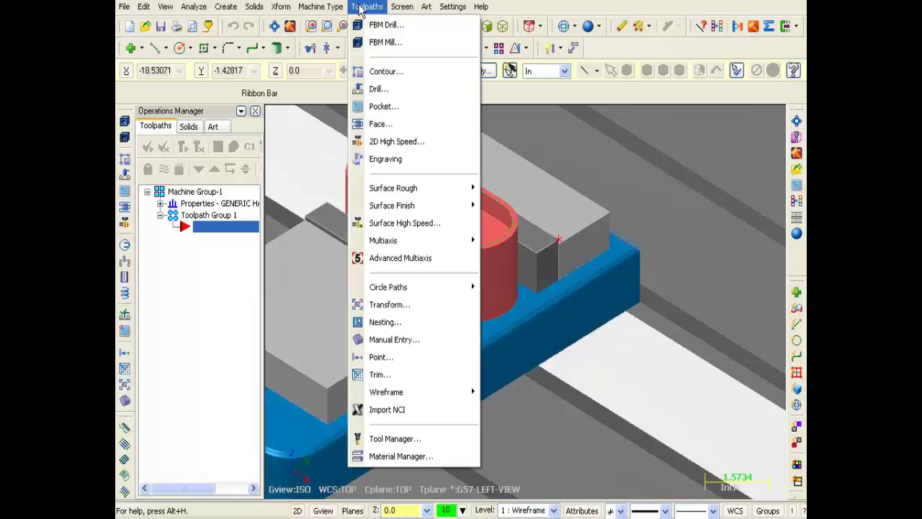
left_click(392, 108)
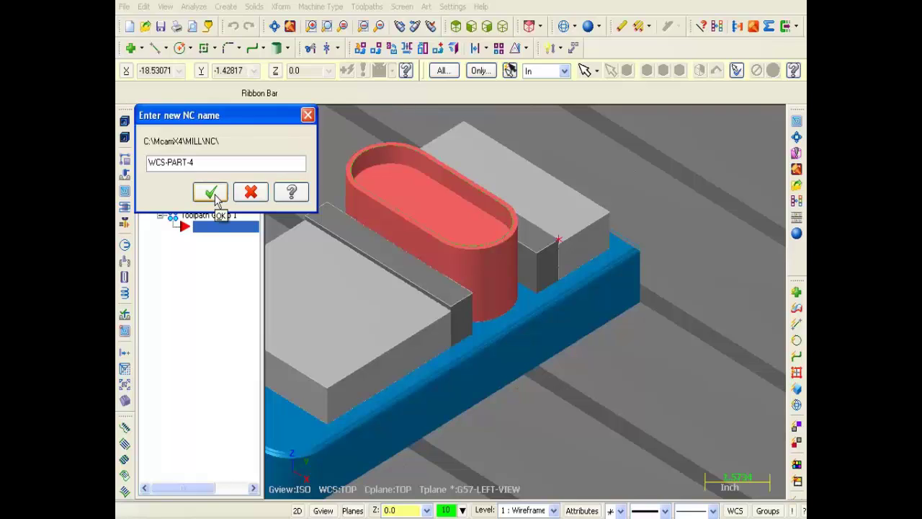
left_click(211, 192)
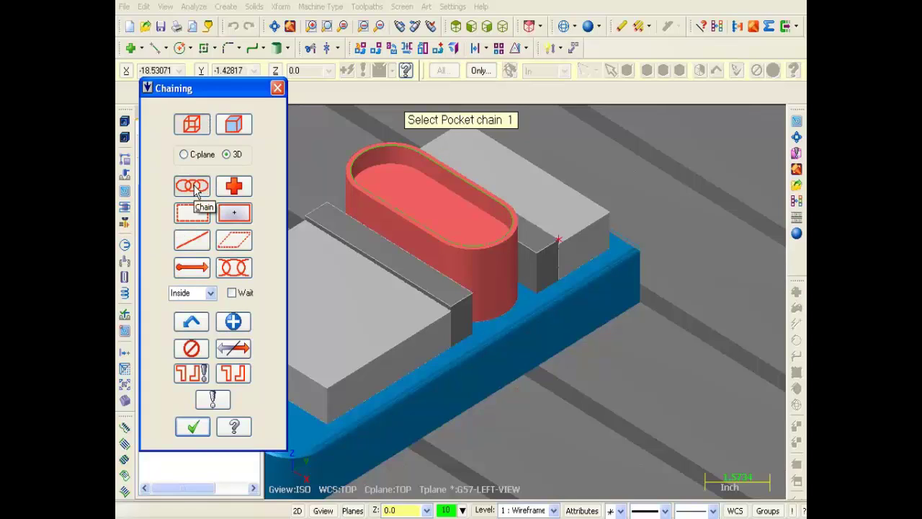
left_click(485, 193)
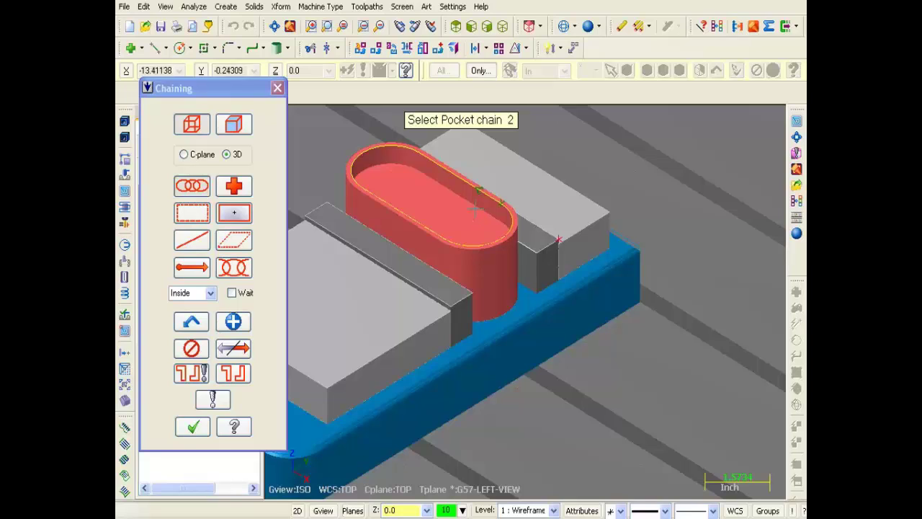
left_click(193, 429)
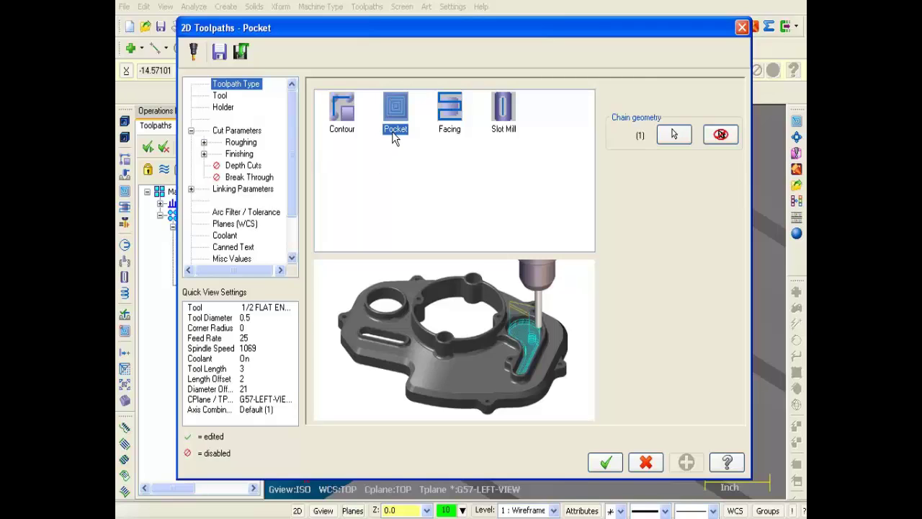
- Choose the 3/4 FLAT ENDMILL for the pocket and make the retract height incremental
left_click(220, 96)
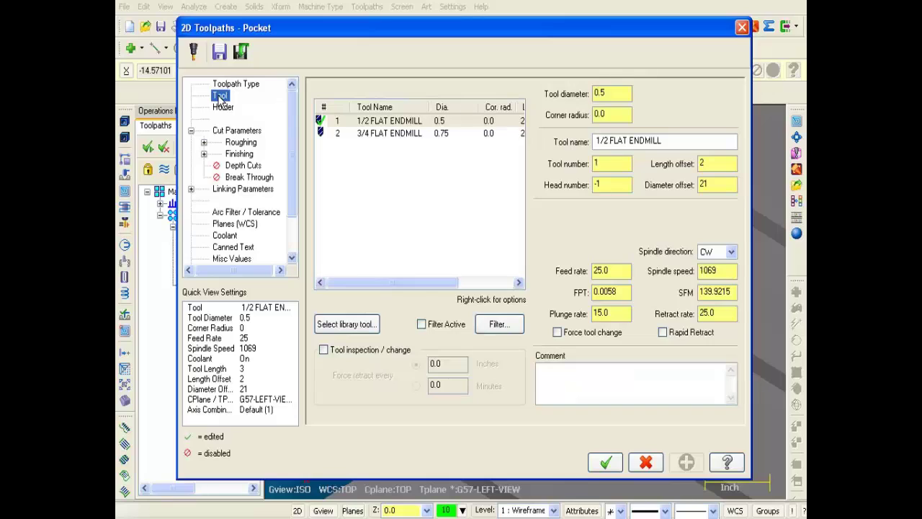
left_click(371, 133)
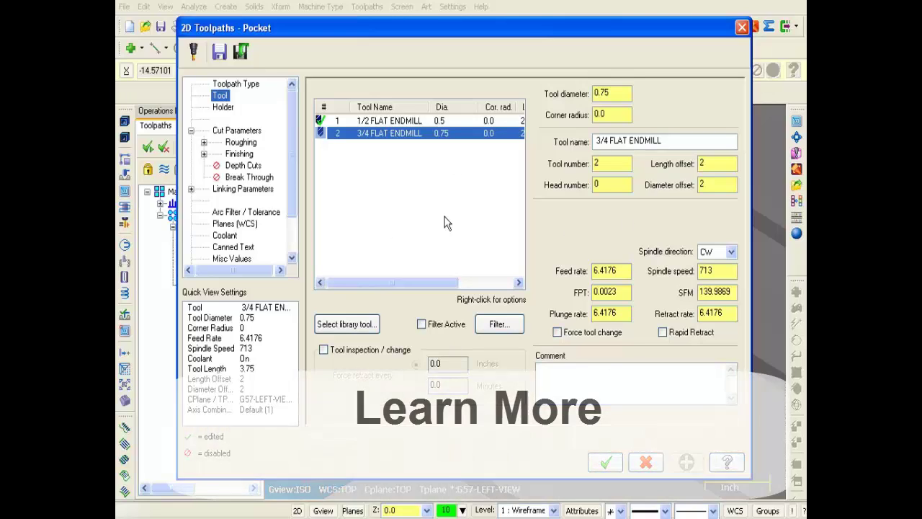
left_click(243, 190)
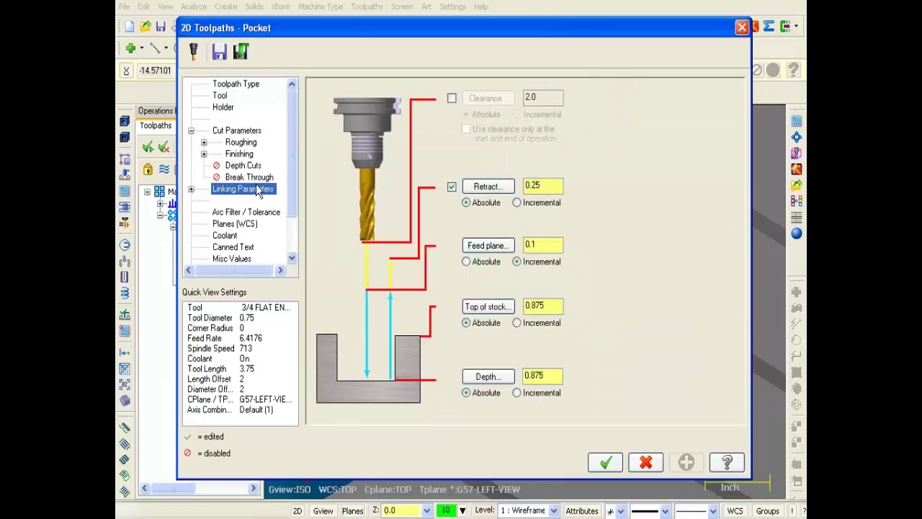
left_click(516, 203)
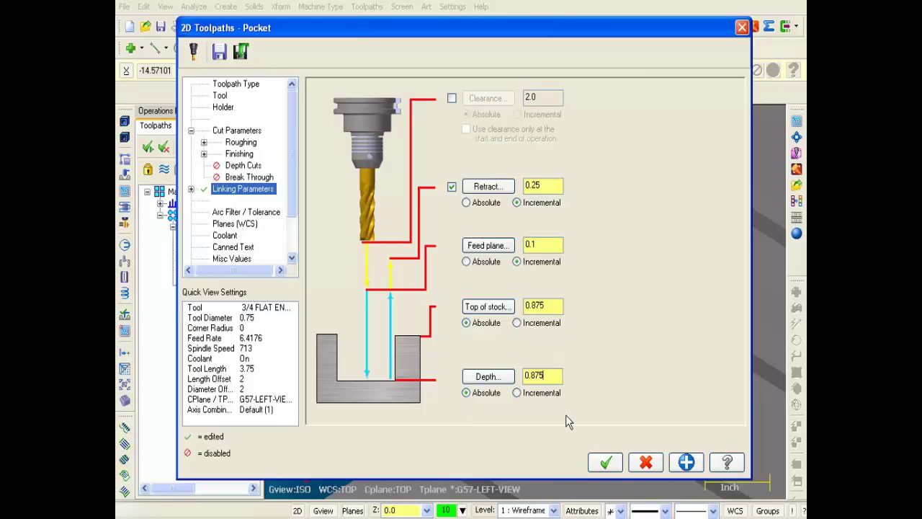
- Set the pocket's absolute depth to 0.5 and generate the toolpath
key("BackSpace")
key("BackSpace")
key("BackSpace")
key("BackSpace")
type("5")
left_click(607, 463)
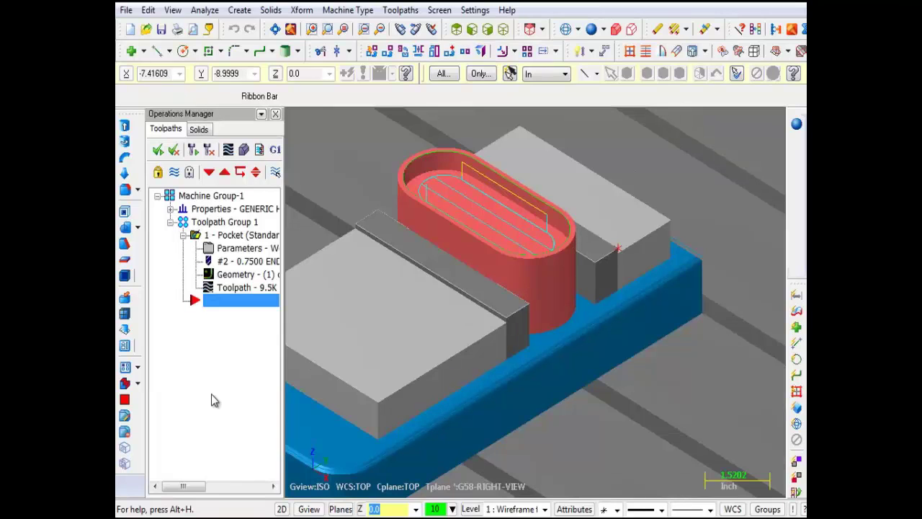
- Backplot the pocket toolpath from start to end in the simulator, checking the tool motion, and close the simulation
left_click(228, 157)
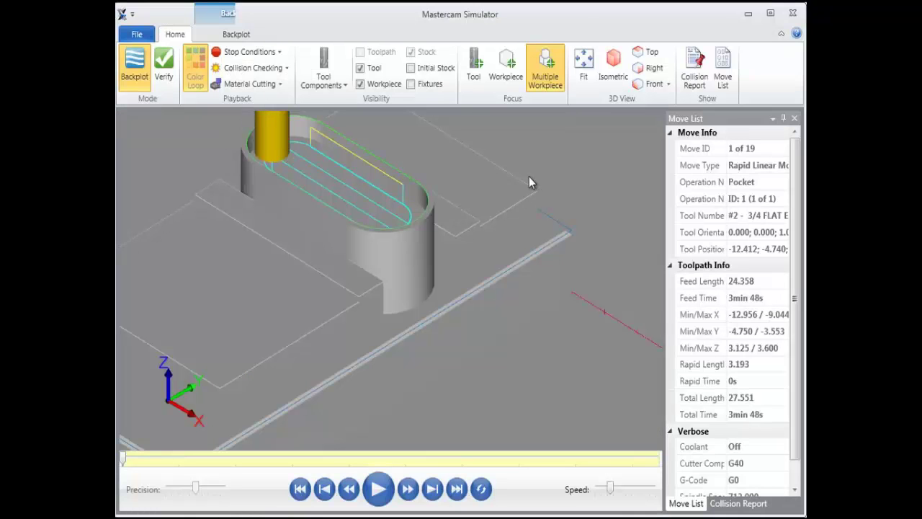
left_click(587, 70)
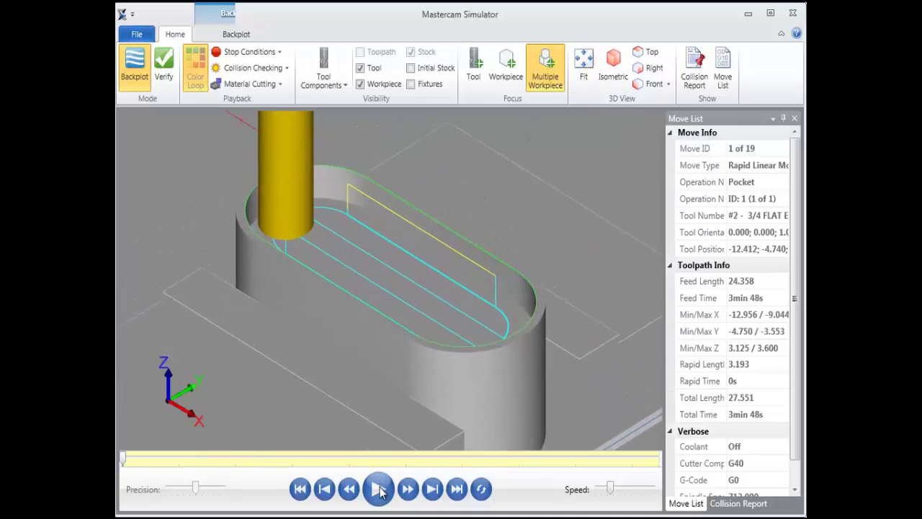
left_click(380, 489)
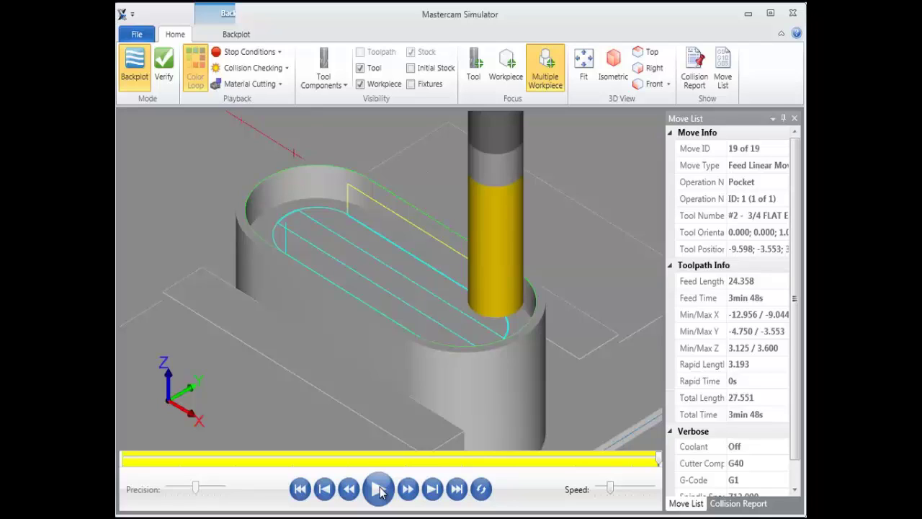
left_click(793, 14)
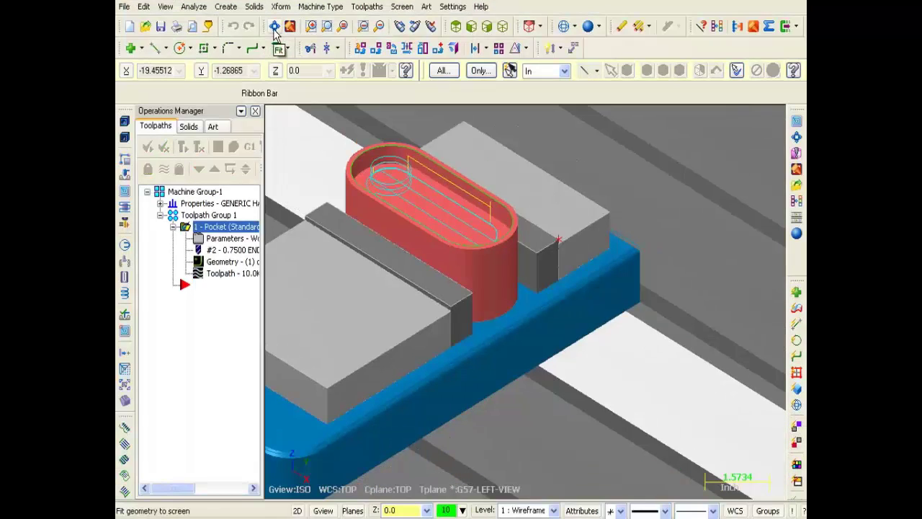
- Bring the vise holding the purple part into close view
left_click(273, 29)
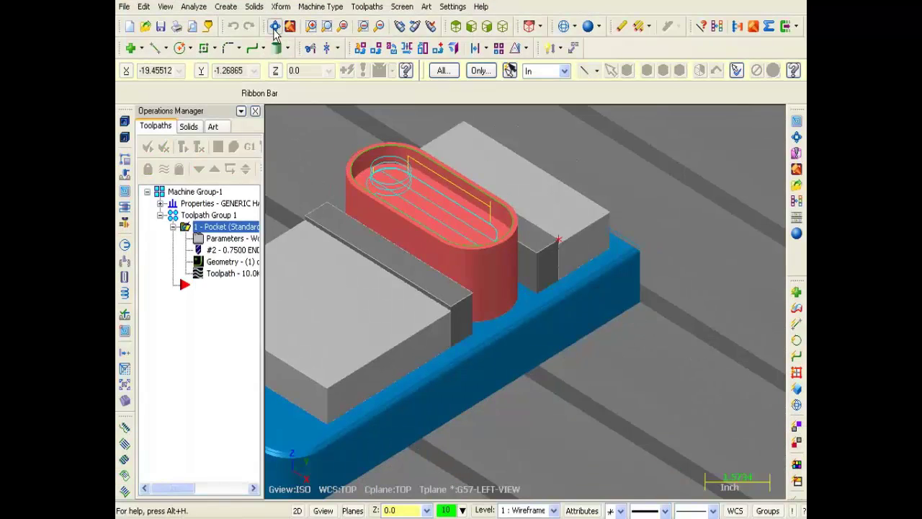
scroll(639, 338, "up", 2)
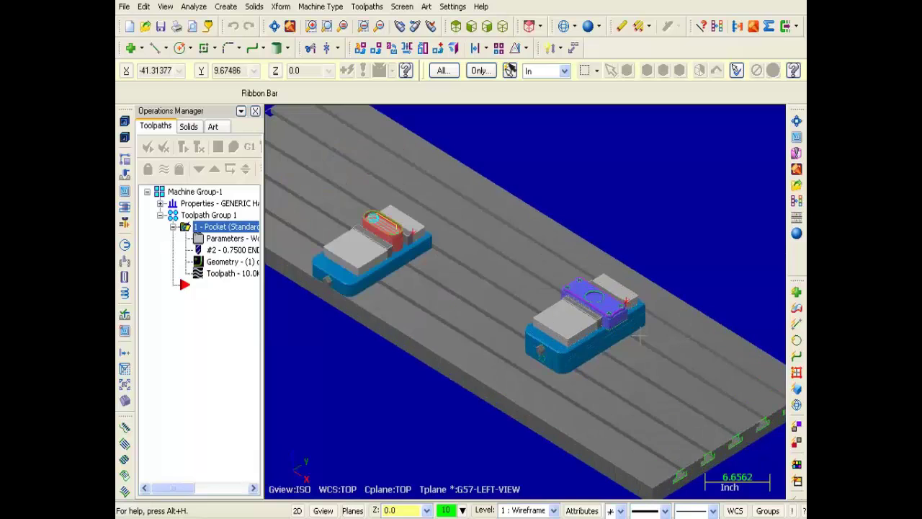
scroll(636, 328, "up", 3)
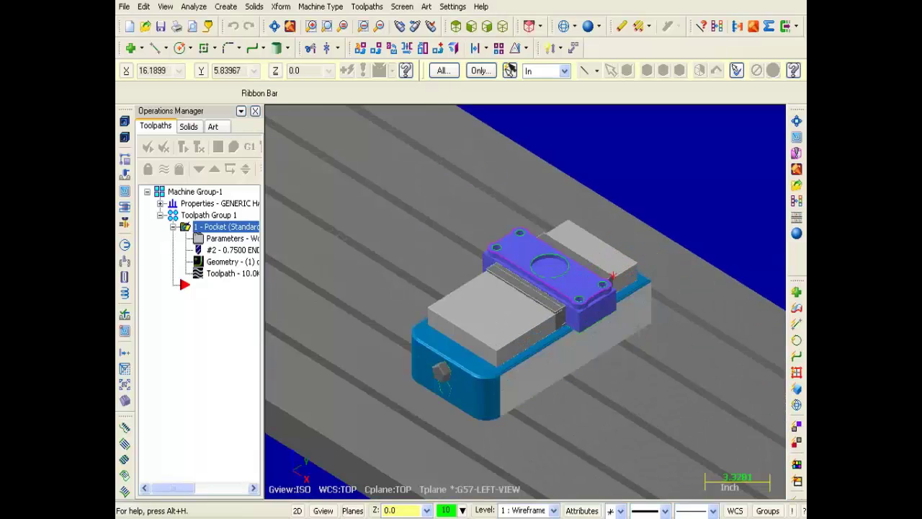
scroll(622, 333, "up", 2)
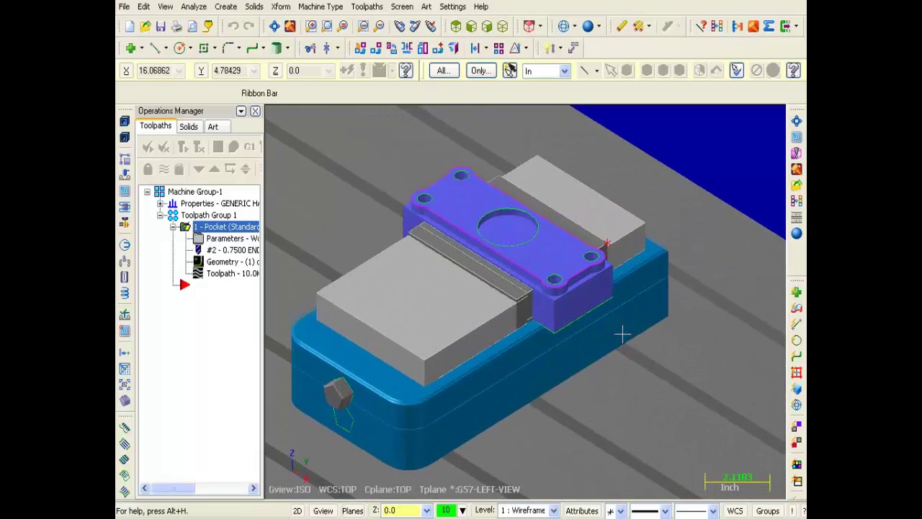